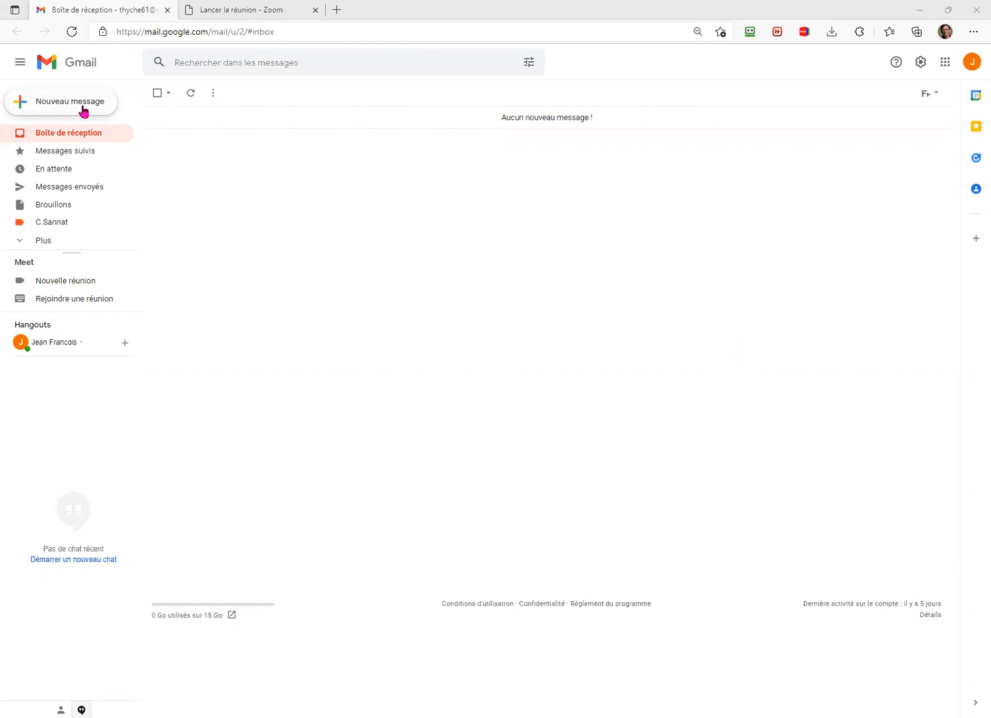
# Step: Start a new message draft and expand its compose window to full screen
pyautogui.click(83, 111)
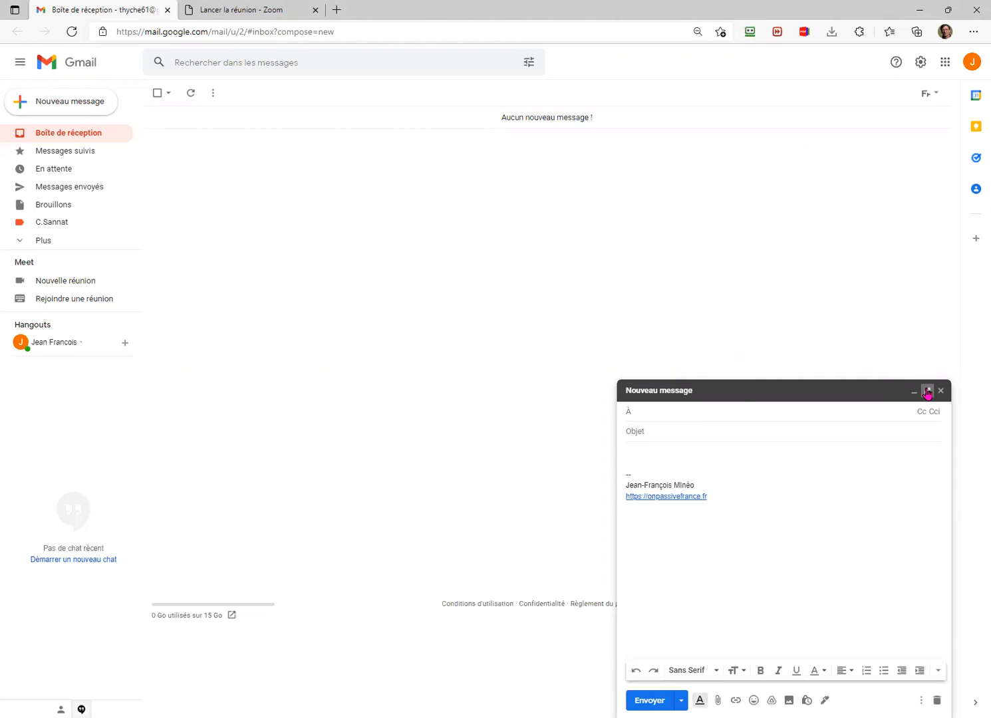
pyautogui.click(928, 391)
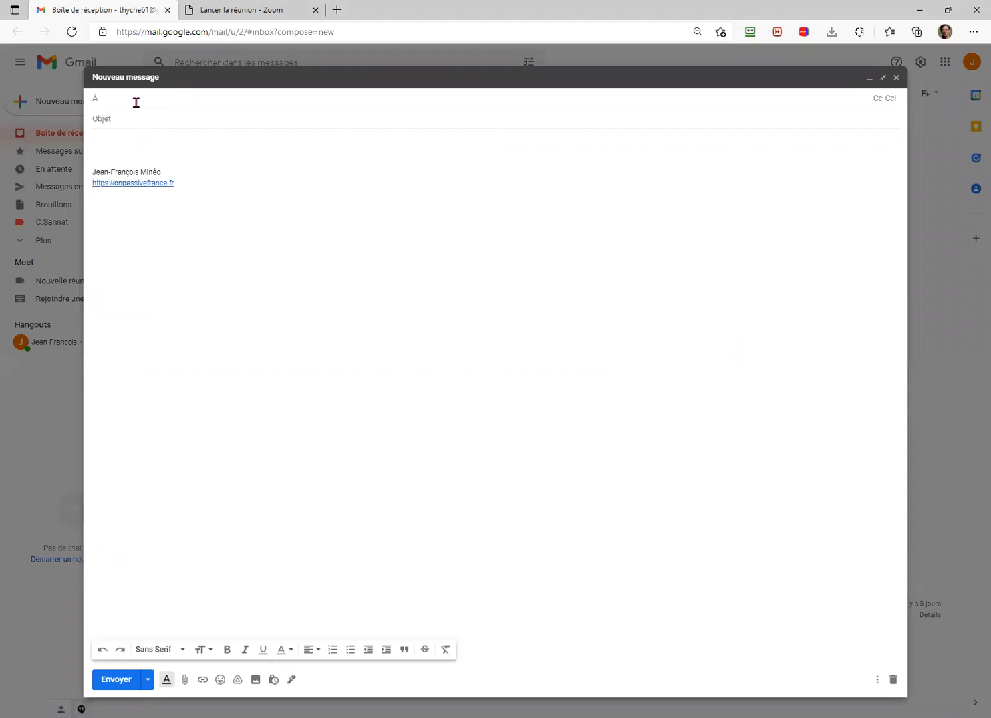
# Step: From the message body, use Insérer une photo's Importer tab to browse the computer for a photo
pyautogui.click(125, 147)
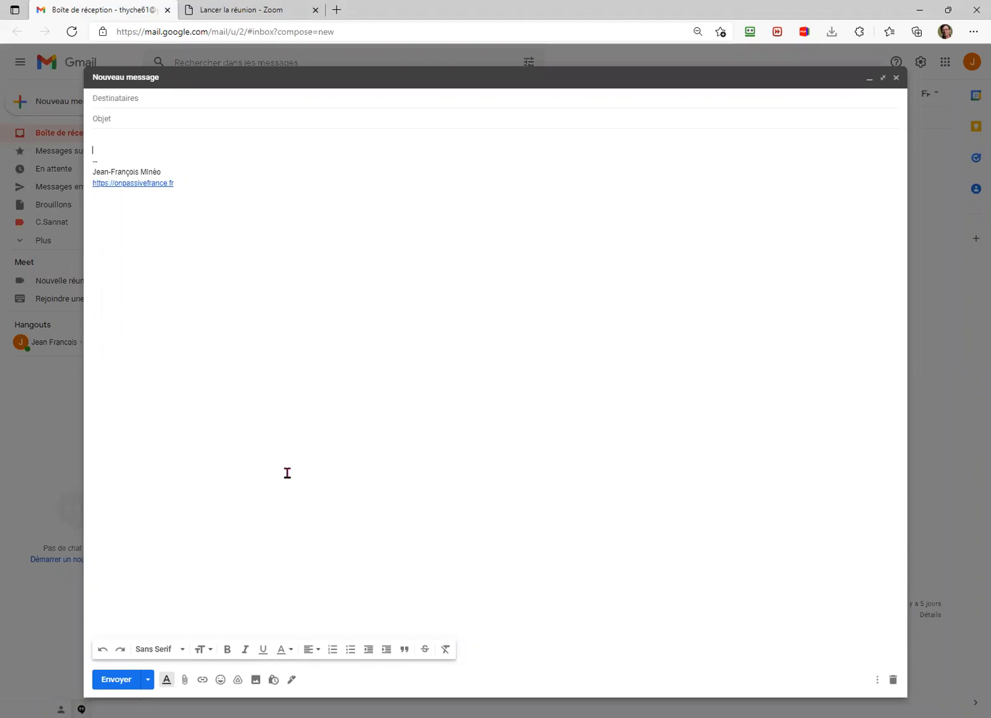
pyautogui.click(256, 680)
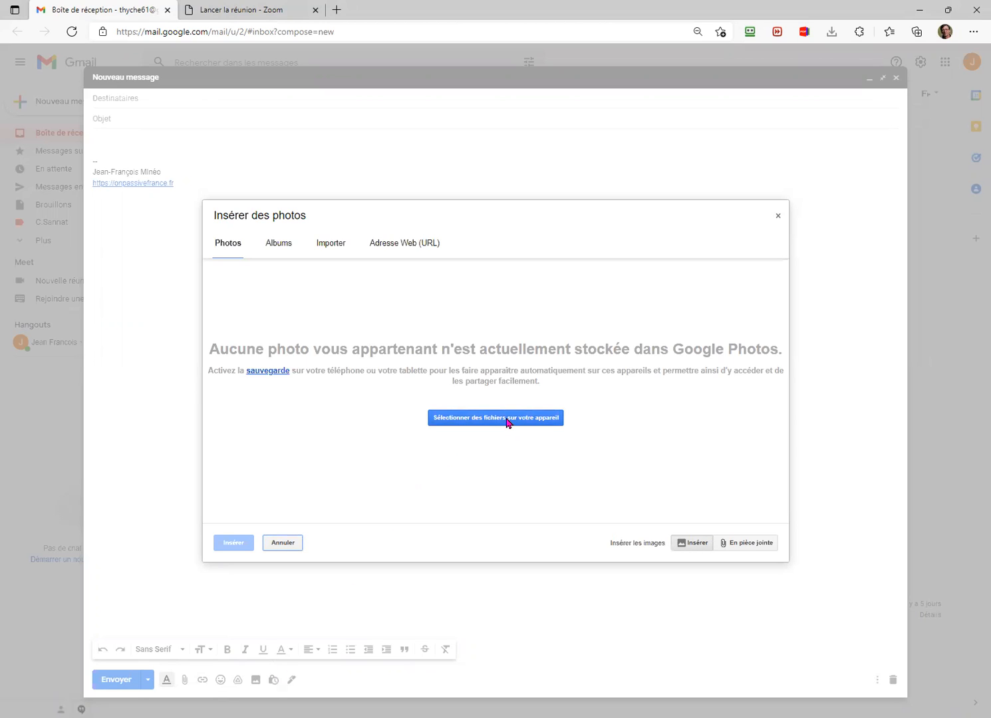
pyautogui.click(331, 248)
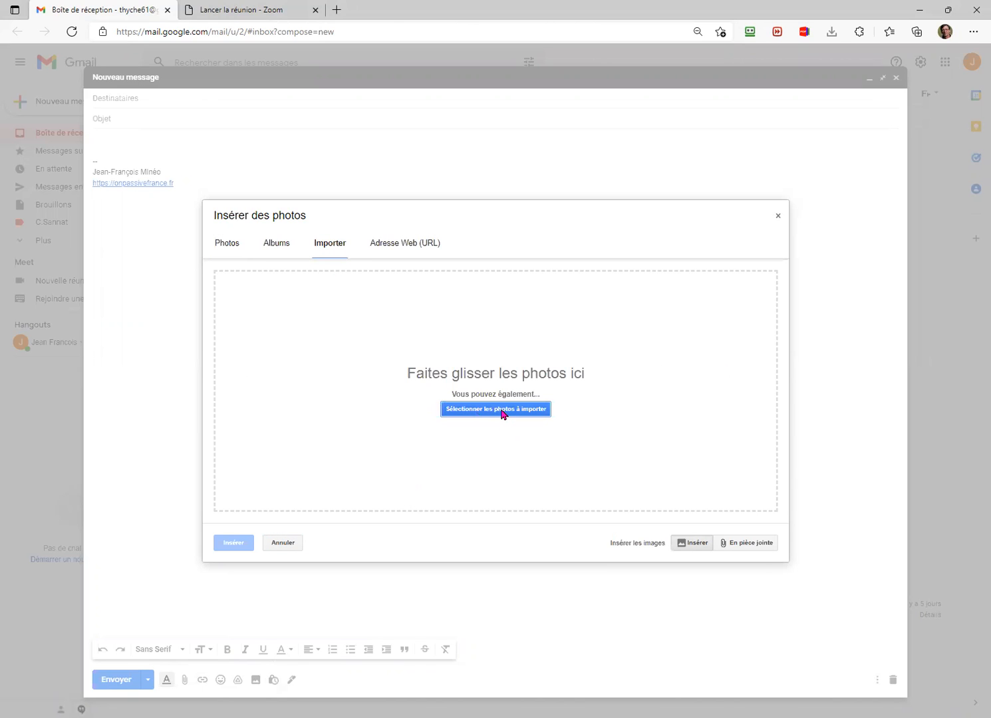
pyautogui.click(501, 413)
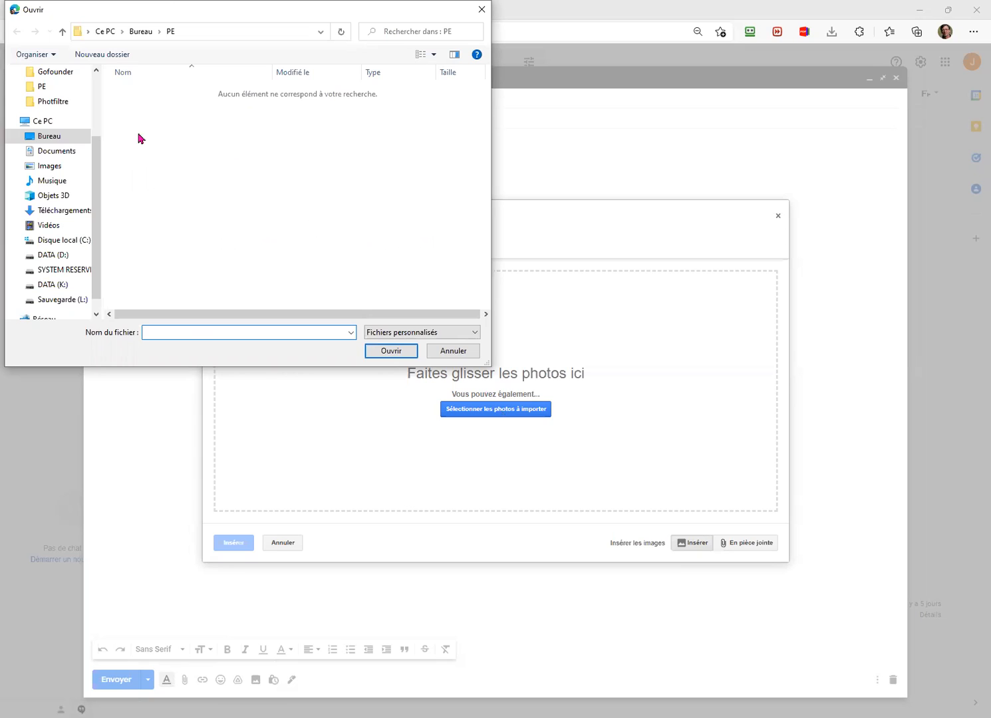
# Step: Insert the danseuseonpassive image from the Gofounder images folder into the message body
pyautogui.click(55, 73)
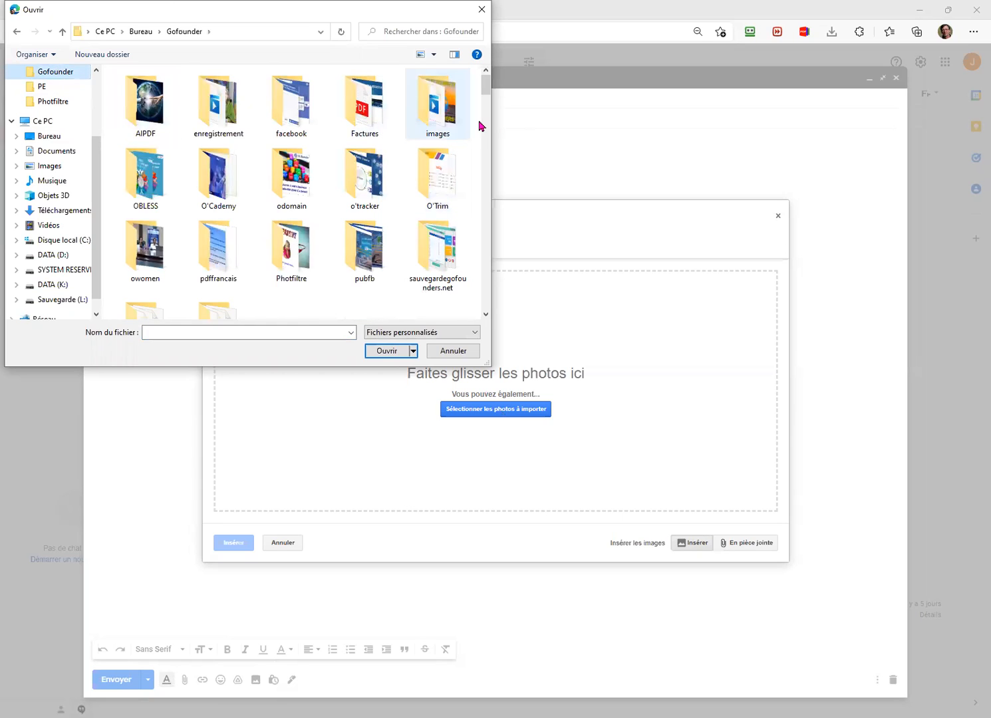
pyautogui.doubleClick(480, 124)
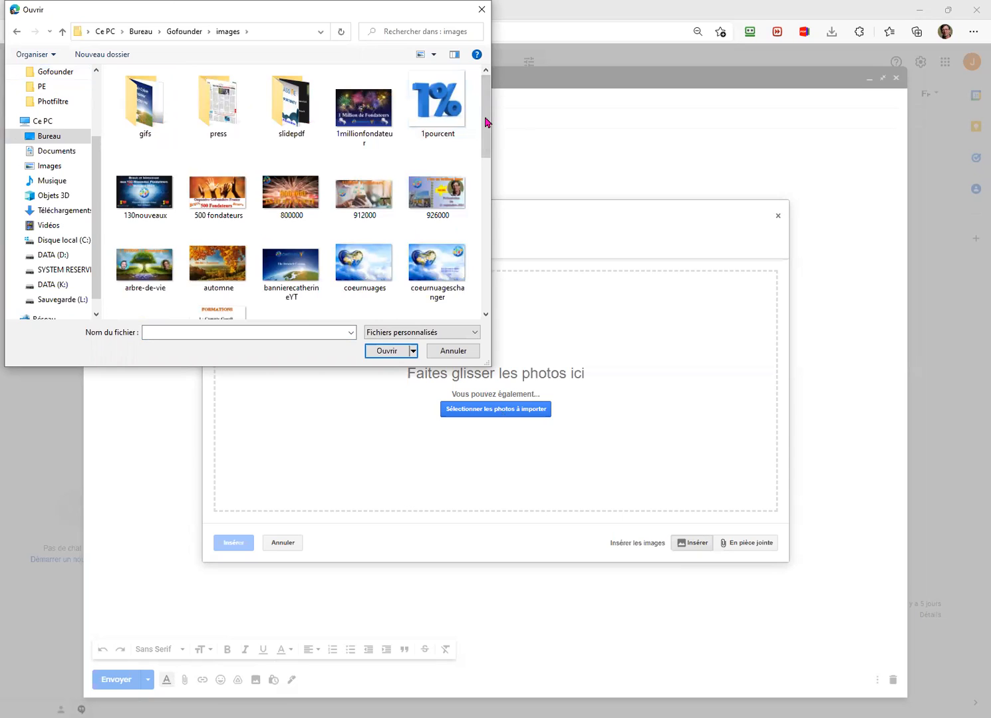
pyautogui.click(489, 153)
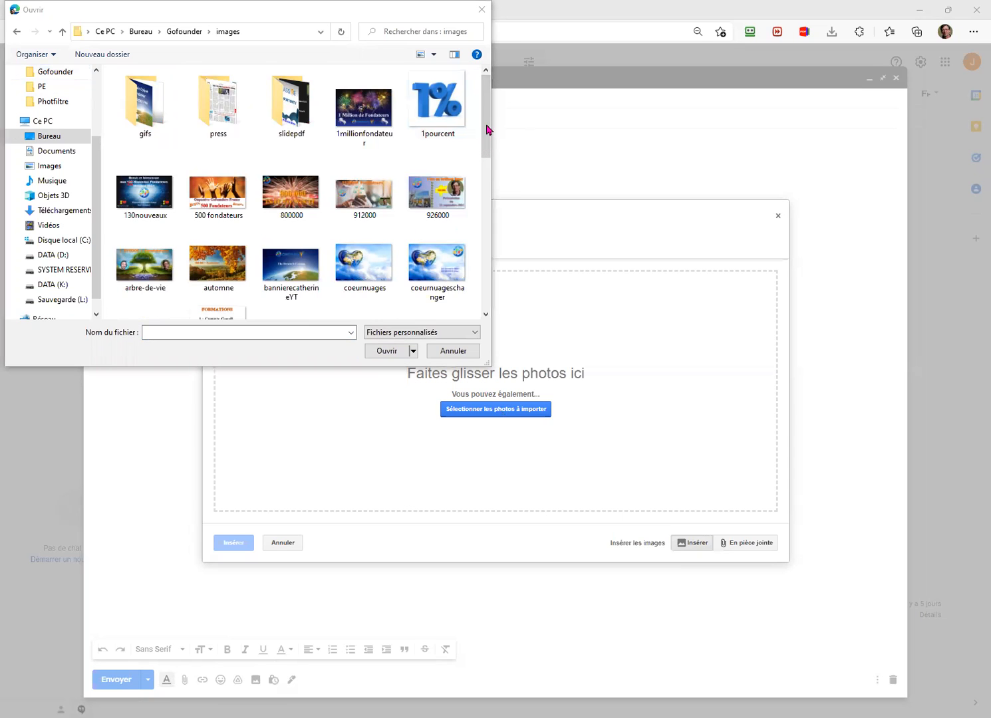
pyautogui.scroll(-3, 160, 200)
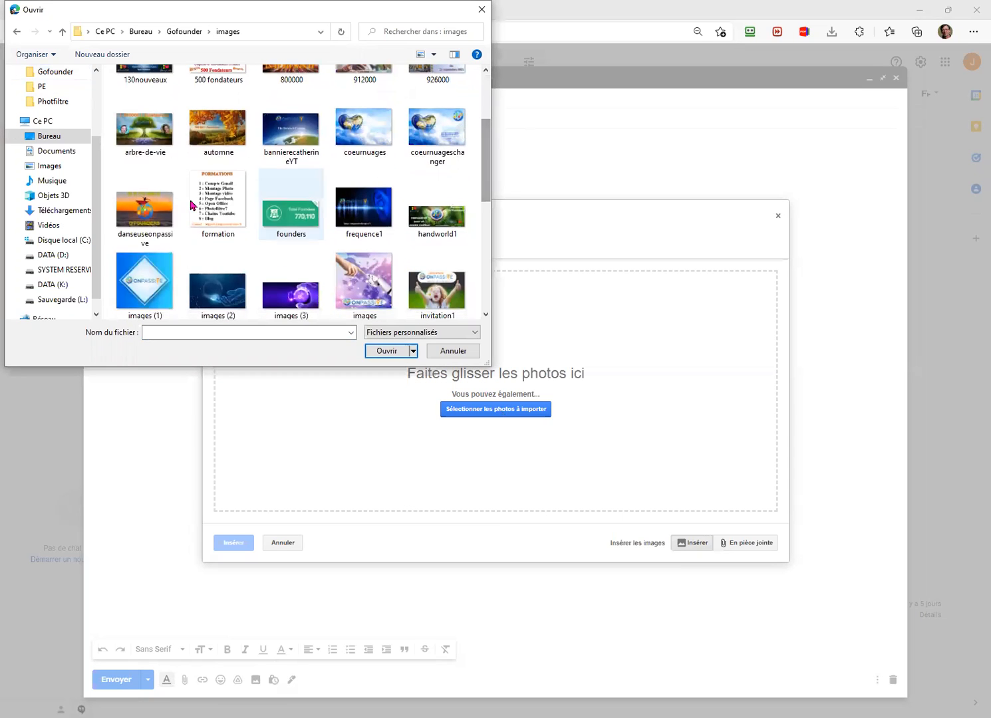
pyautogui.click(147, 210)
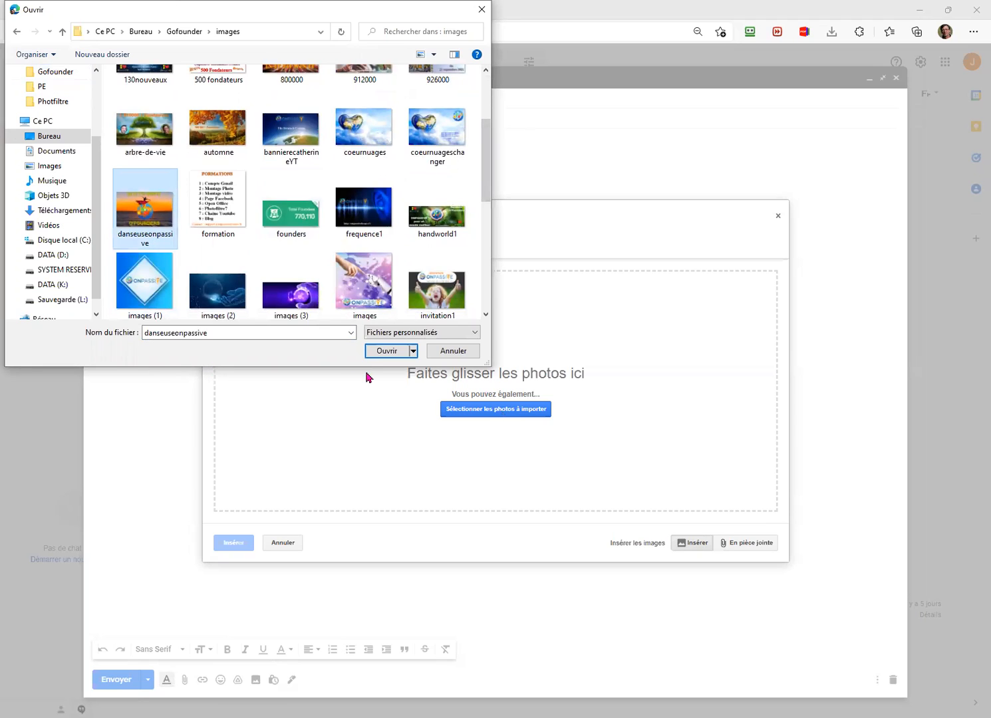
pyautogui.click(385, 351)
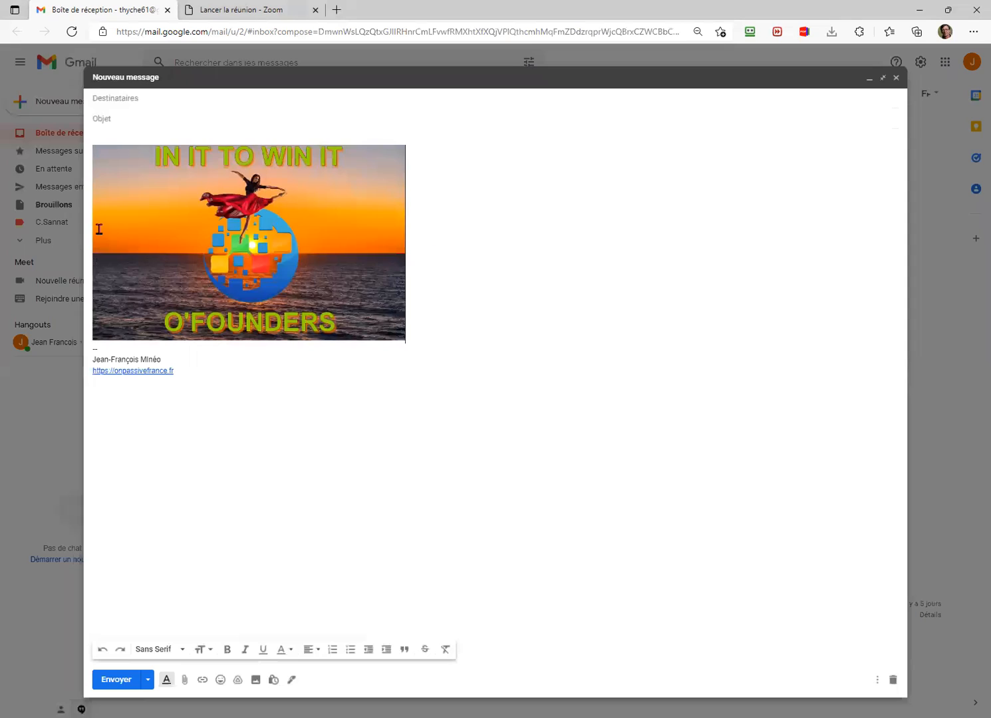
# Step: Select the inserted O'FOUNDERS dancer image and add a link to it
pyautogui.moveTo(85, 228); pyautogui.dragTo(87, 232)
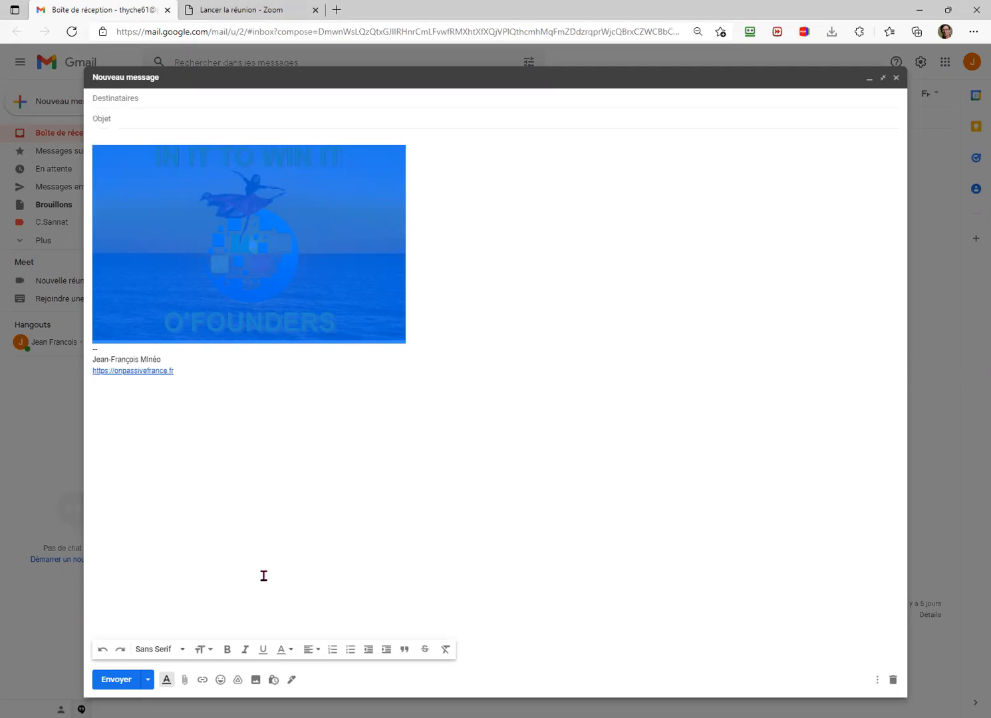
pyautogui.click(203, 679)
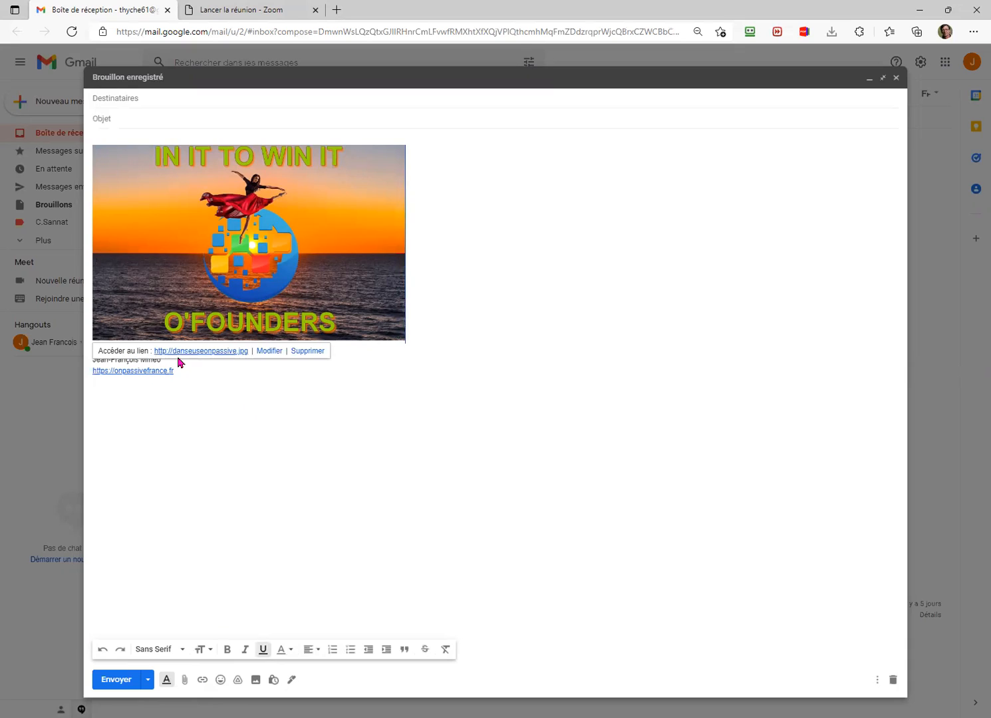
pyautogui.click(271, 353)
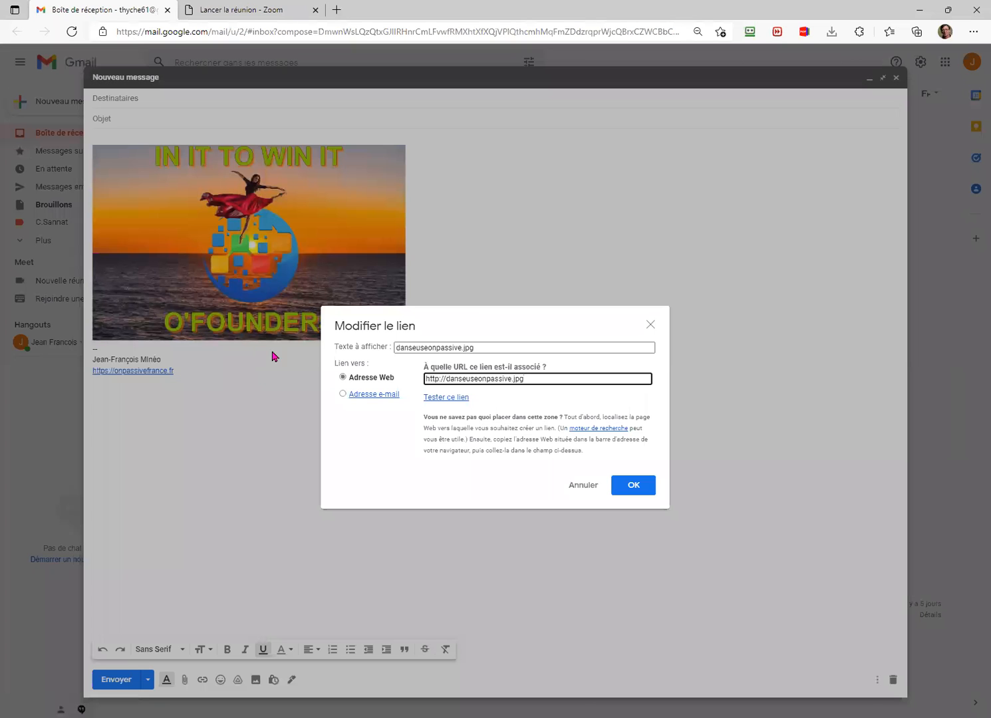
pyautogui.click(437, 348)
pyautogui.hotkey('ctrl', 'a')
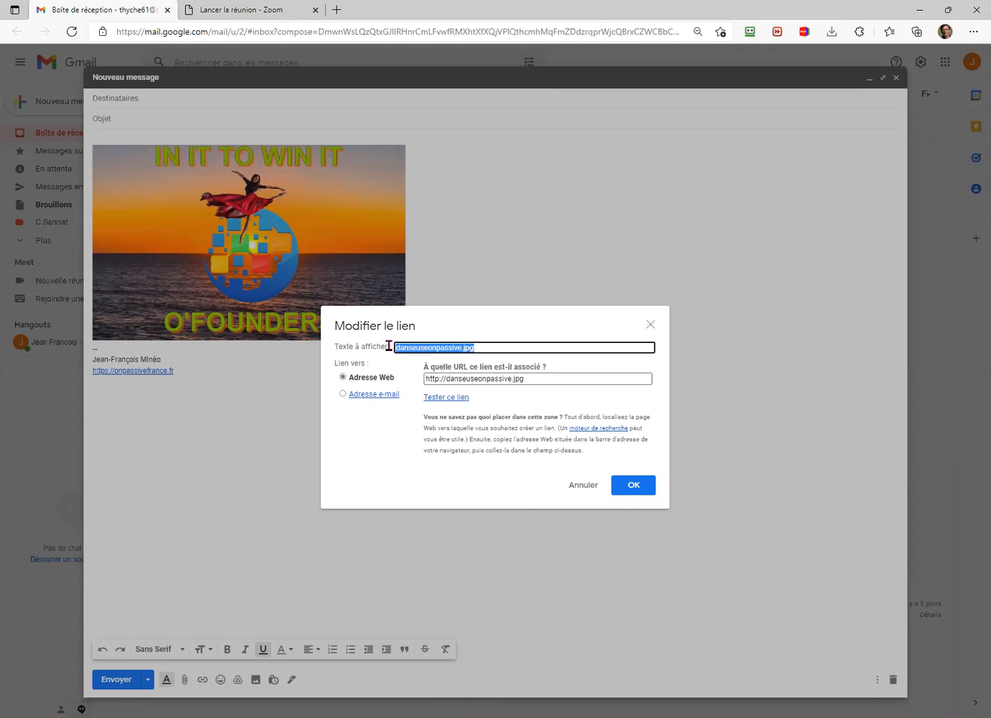
pyautogui.press('BackSpace')
pyautogui.moveTo(539, 378); pyautogui.dragTo(440, 379)
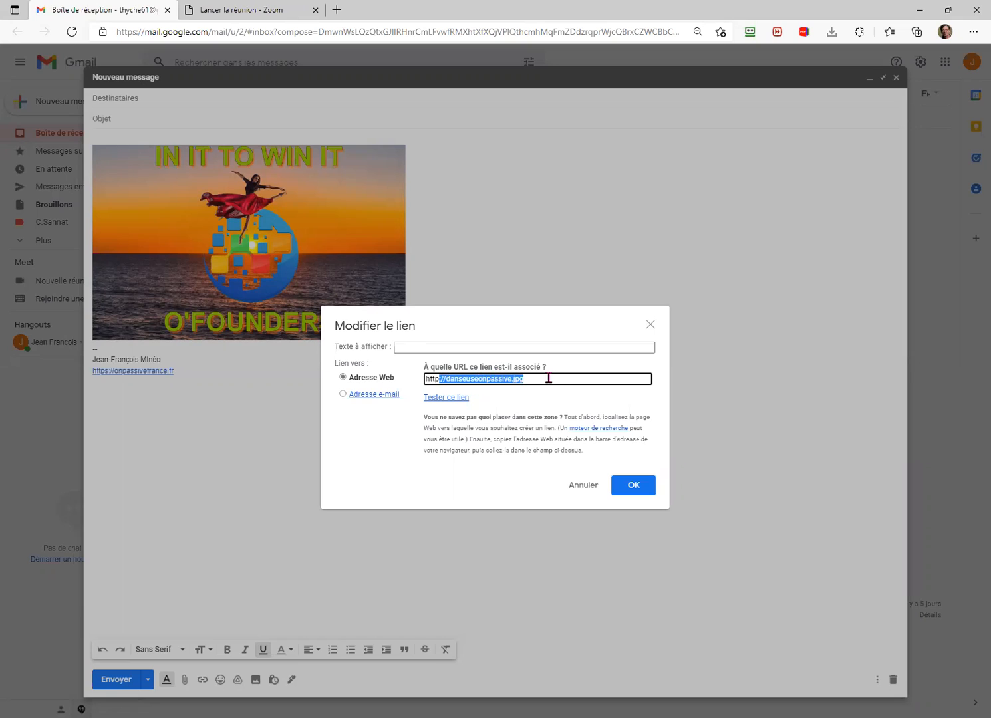
pyautogui.press('BackSpace')
pyautogui.write('s')
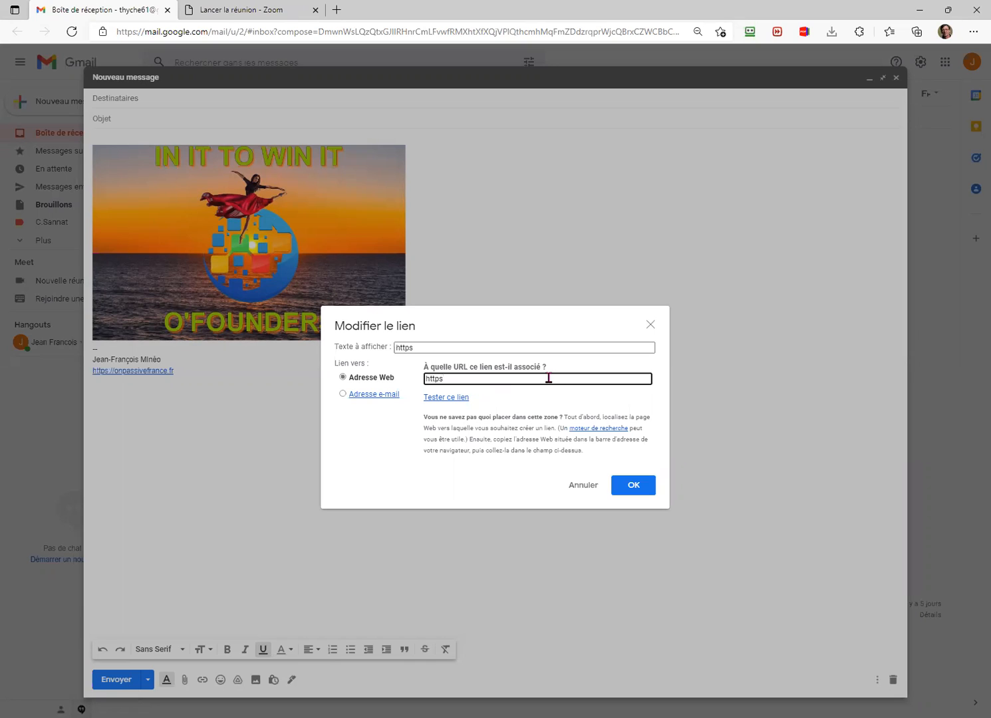
pyautogui.write('://onpassivefrance.fr')
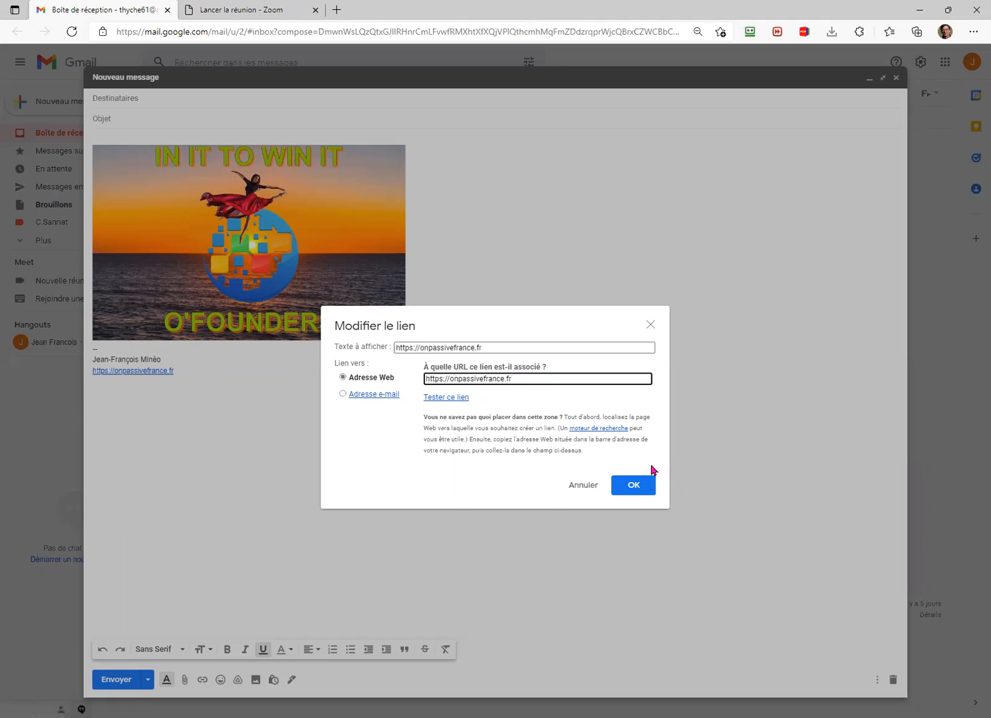
pyautogui.click(637, 484)
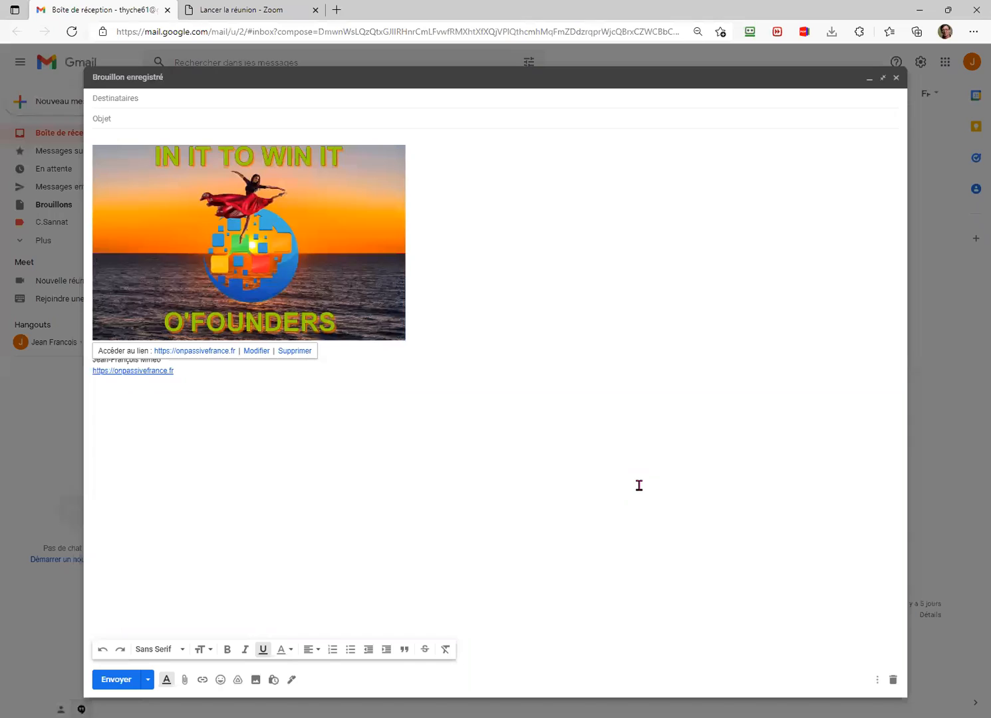
# Step: Address the message to your own Gmail address, give it subject 'essai photo', and send it
pyautogui.click(135, 97)
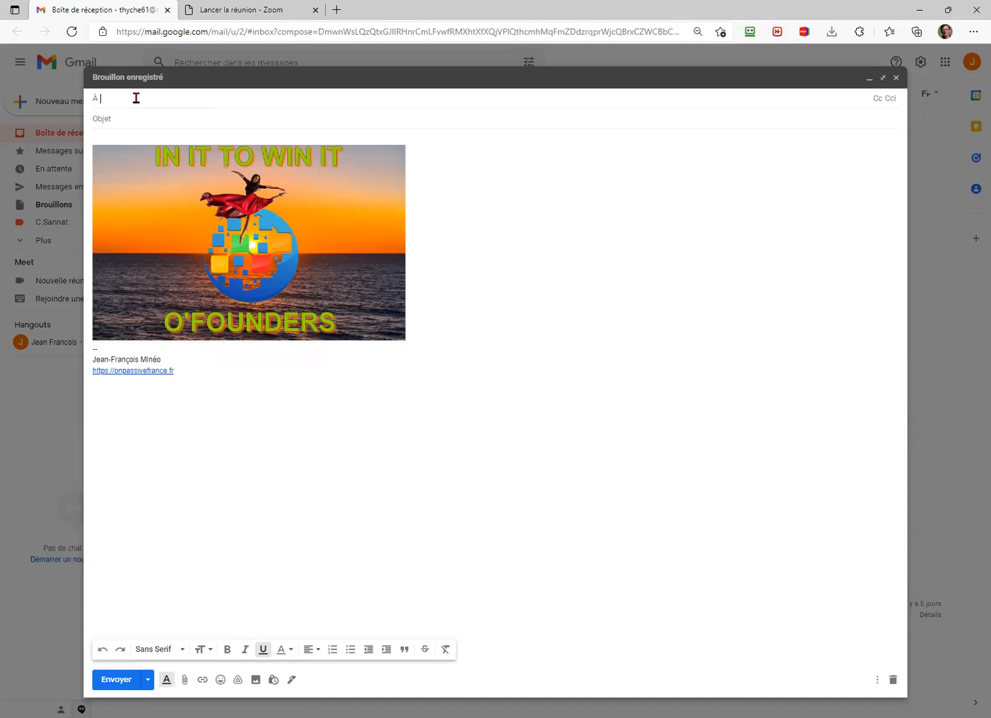
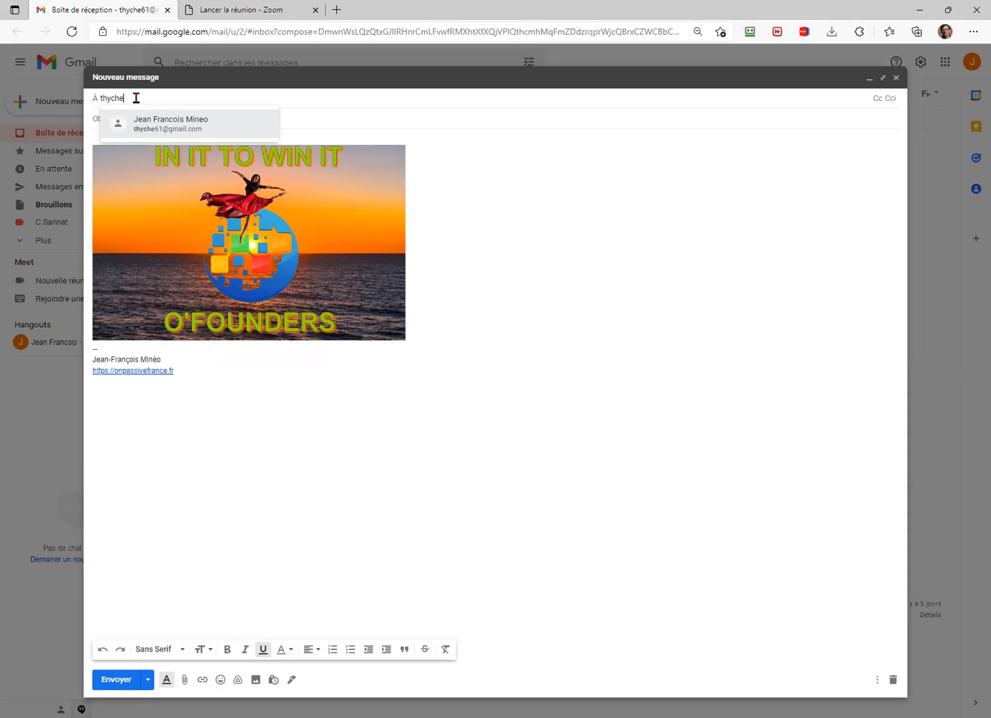
pyautogui.press('Tab')
pyautogui.write('e')
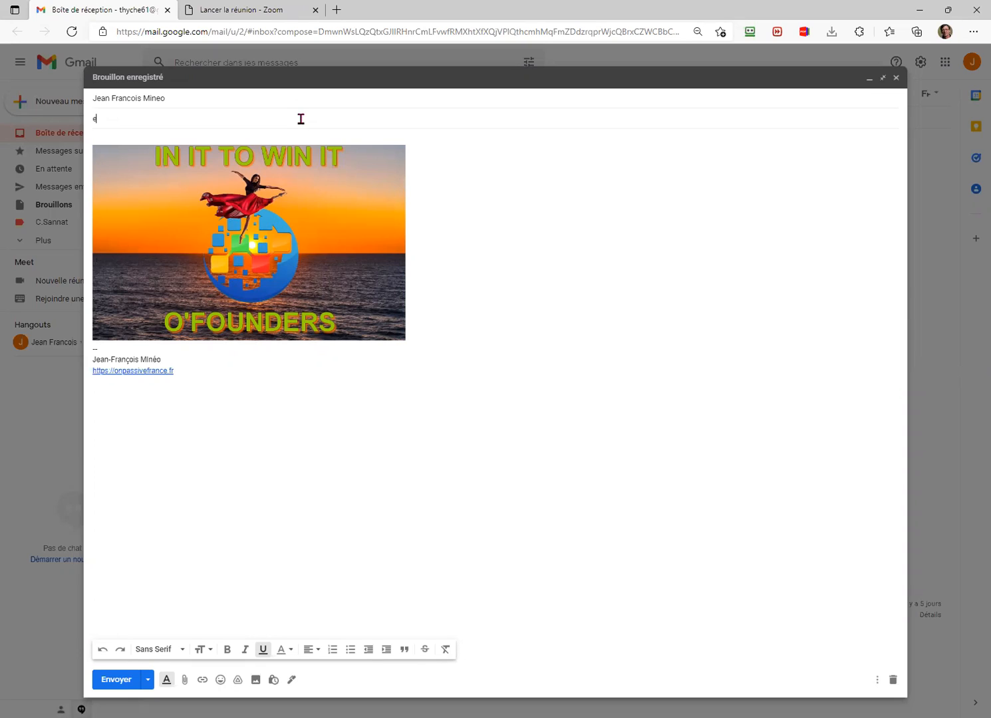
pyautogui.write('ssai photo')
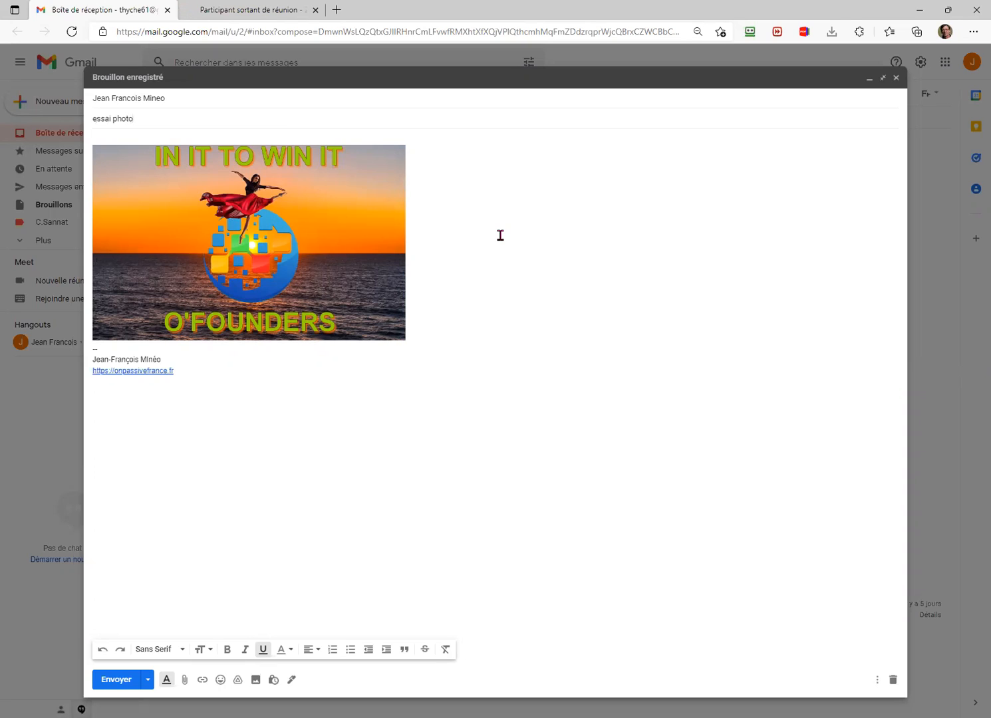
pyautogui.click(116, 682)
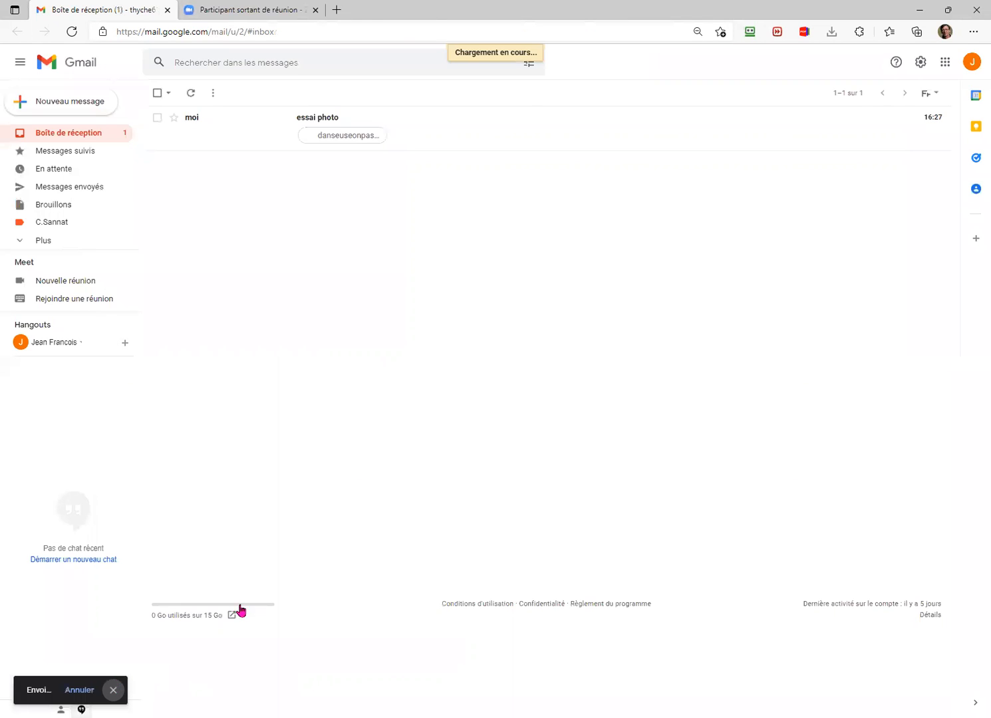
# Step: Open the received 'essai photo' email from the inbox
pyautogui.click(308, 124)
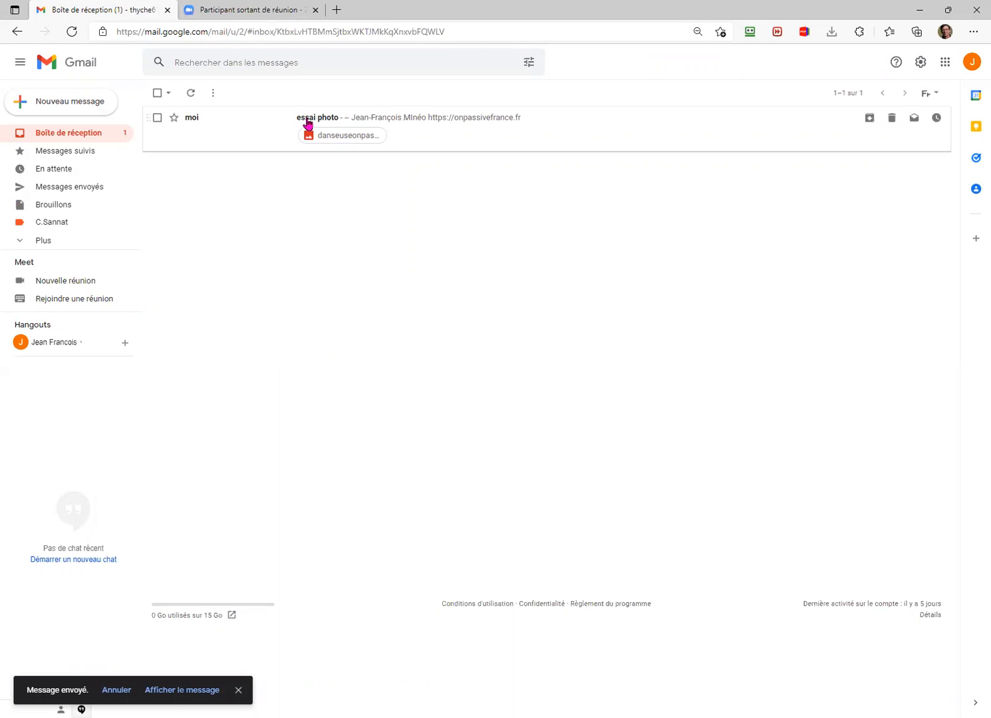
pyautogui.click(308, 123)
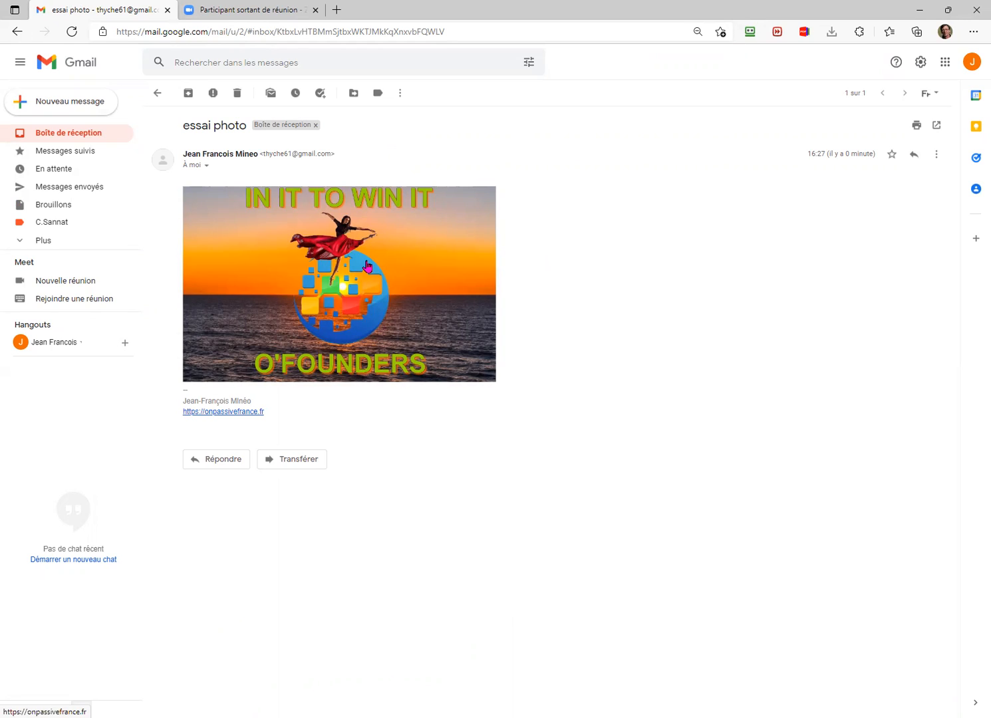
# Step: Follow the dancer image's link to the ONPASSIVE website in a new Edge tab
pyautogui.click(367, 266)
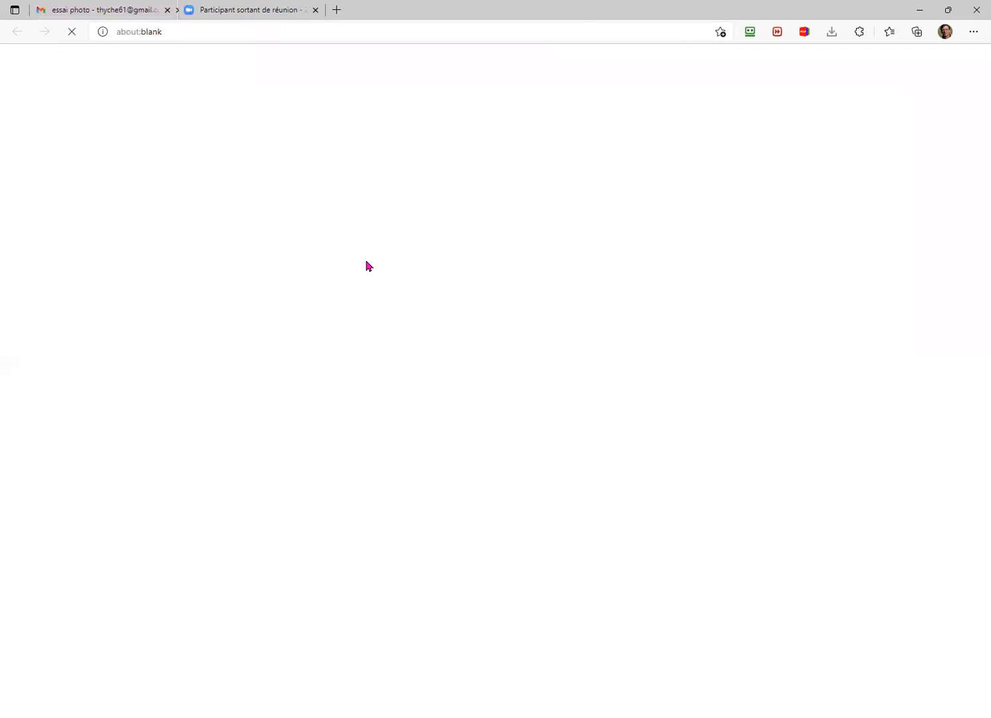